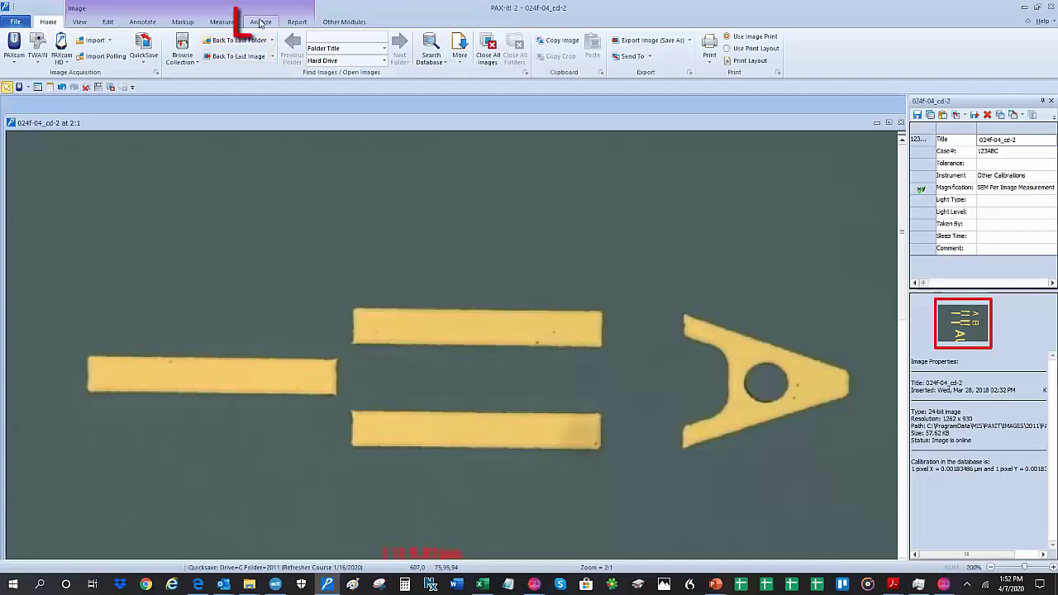
# Launch the Critical Dimensions wizard from the Analyze tab.
pyautogui.click(261, 22)
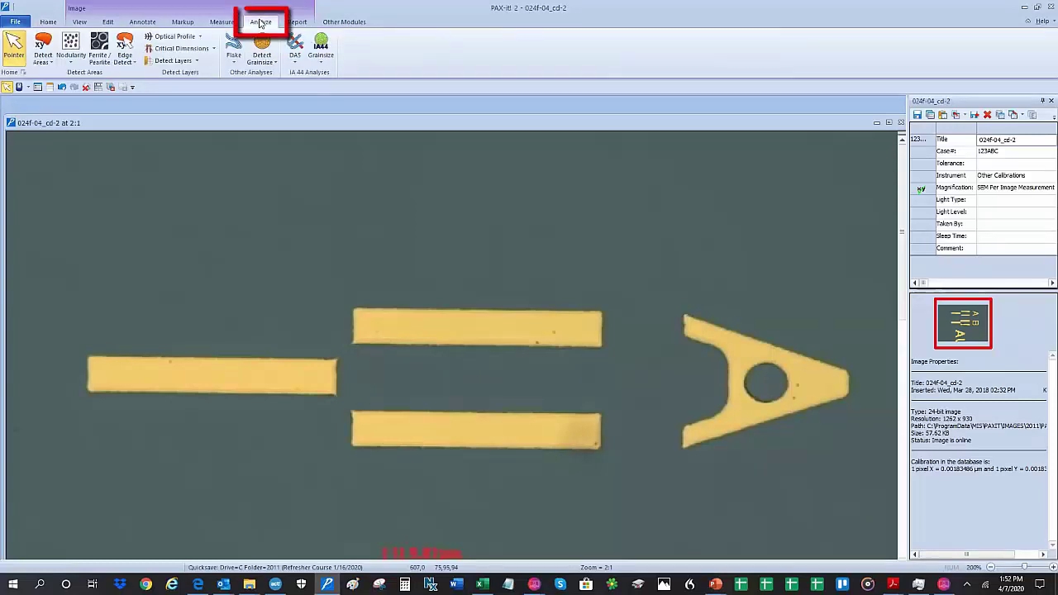
pyautogui.click(180, 48)
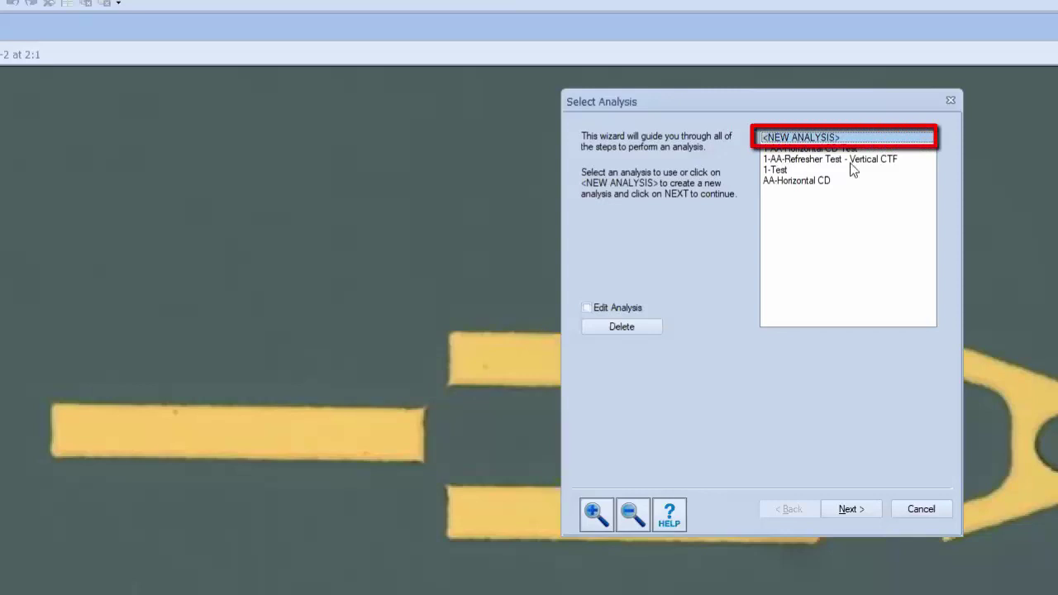
# Start a new analysis and dismiss the background corrector file picker without choosing a file.
pyautogui.click(852, 509)
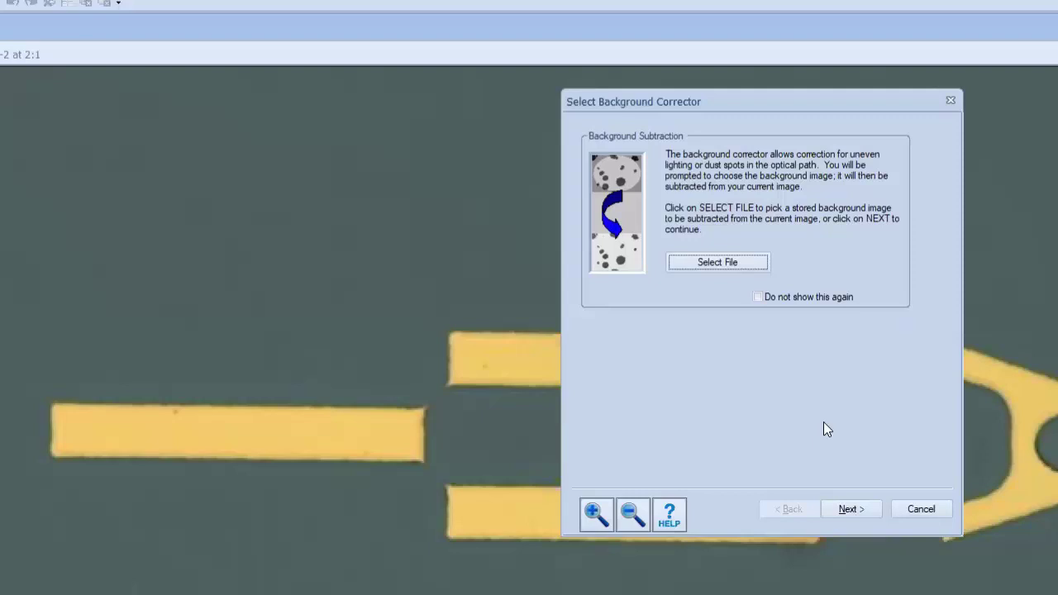
pyautogui.click(736, 261)
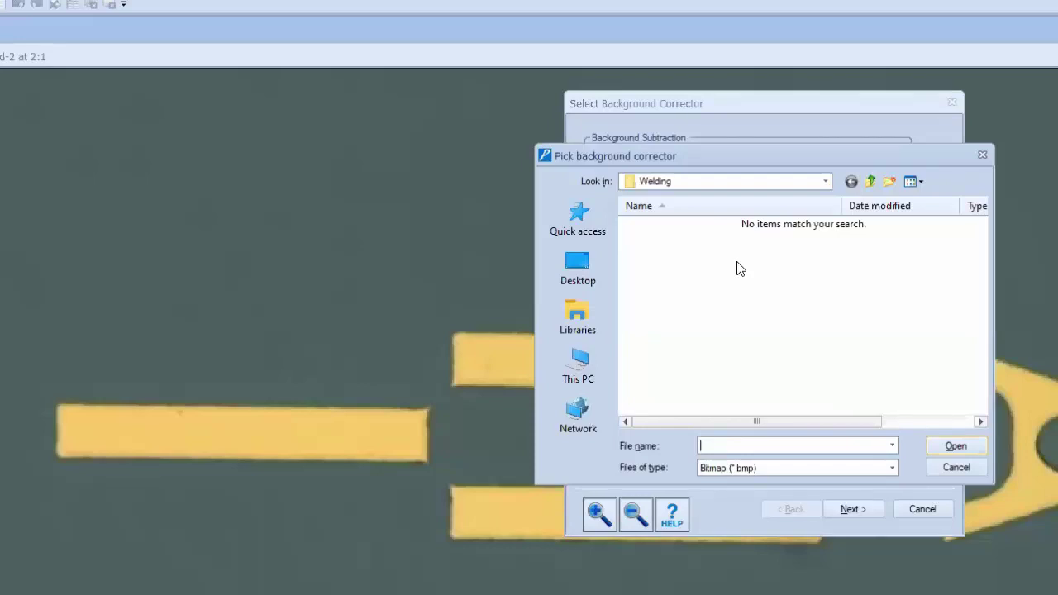
pyautogui.click(957, 467)
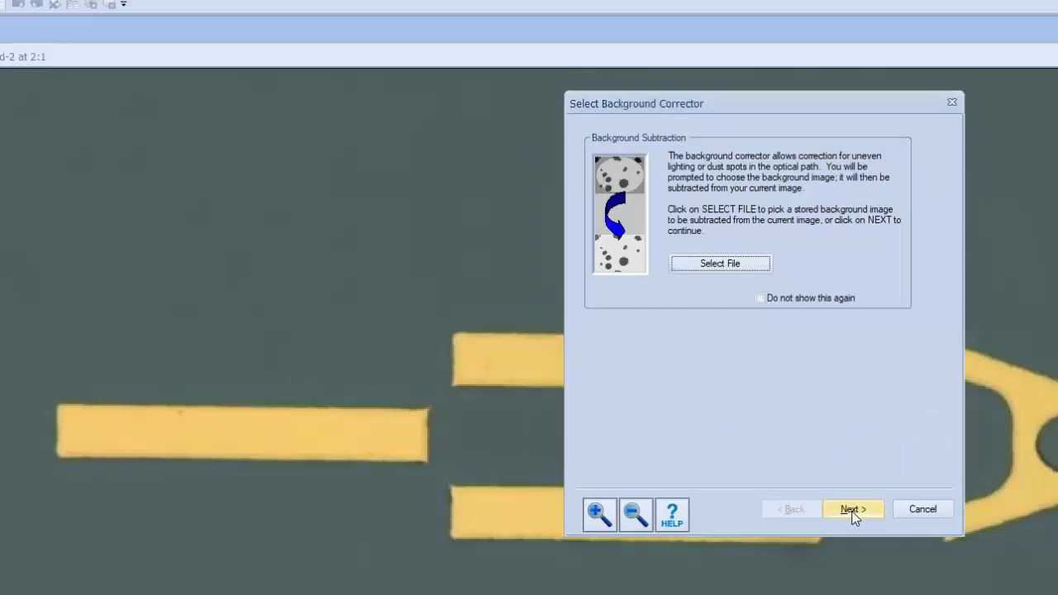
# Skip background correction and add pass CD1 set to Lines run Horizontal.
pyautogui.click(852, 510)
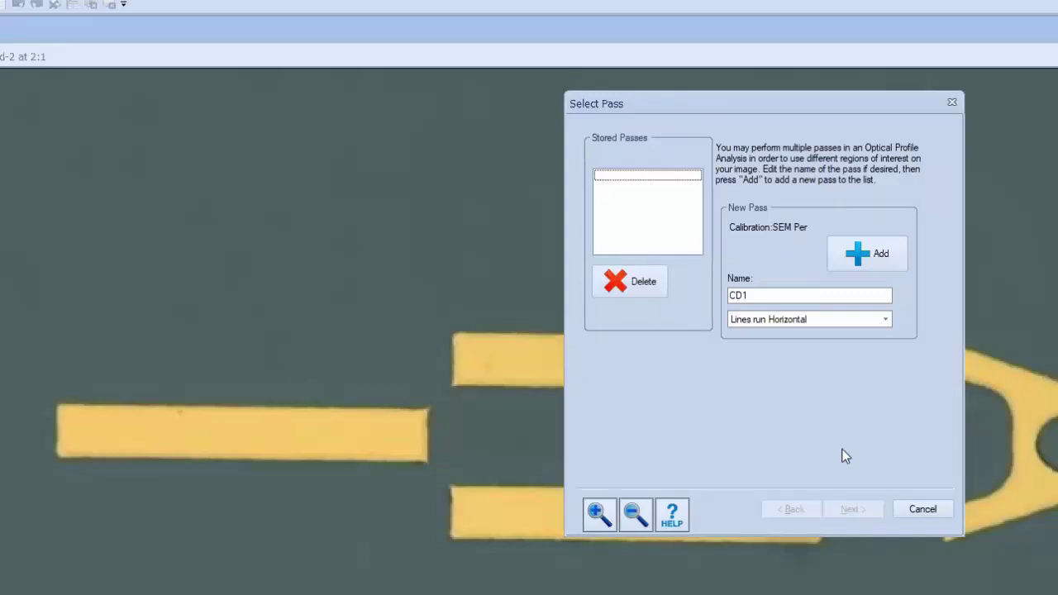
pyautogui.click(778, 295)
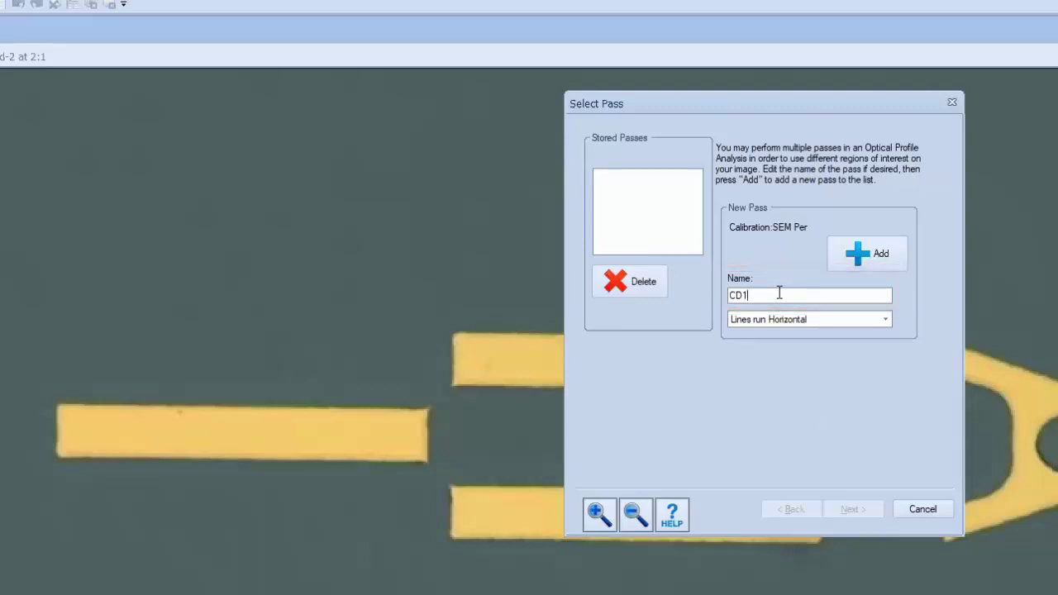
pyautogui.click(885, 320)
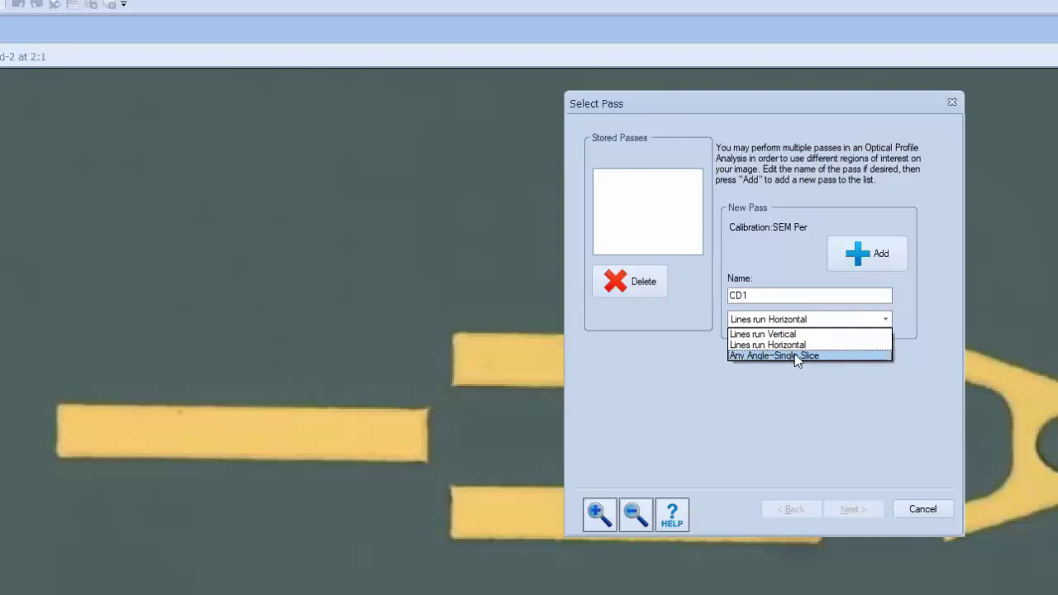
pyautogui.click(814, 345)
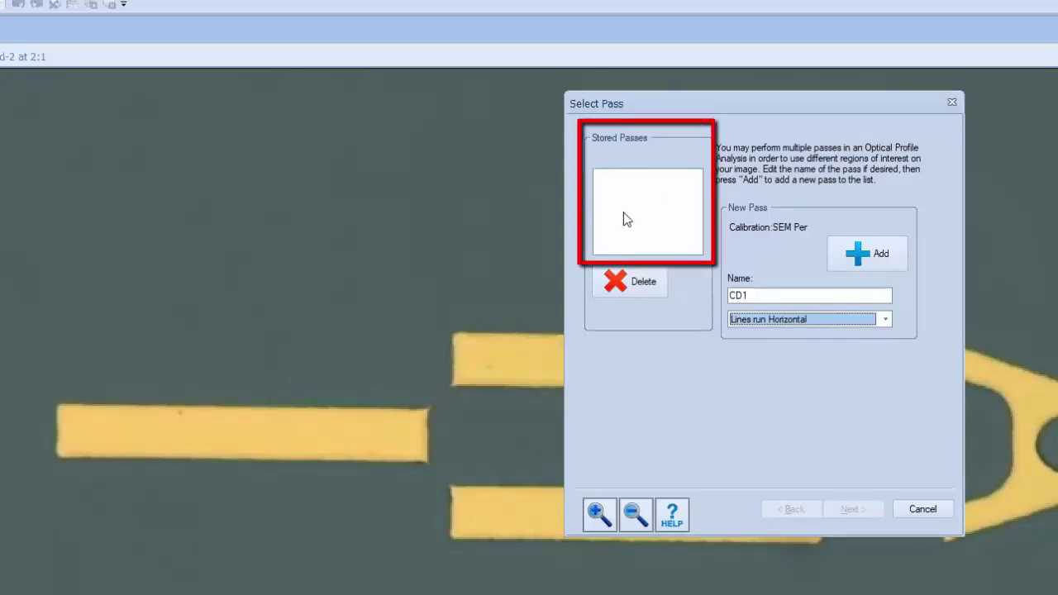
pyautogui.click(875, 256)
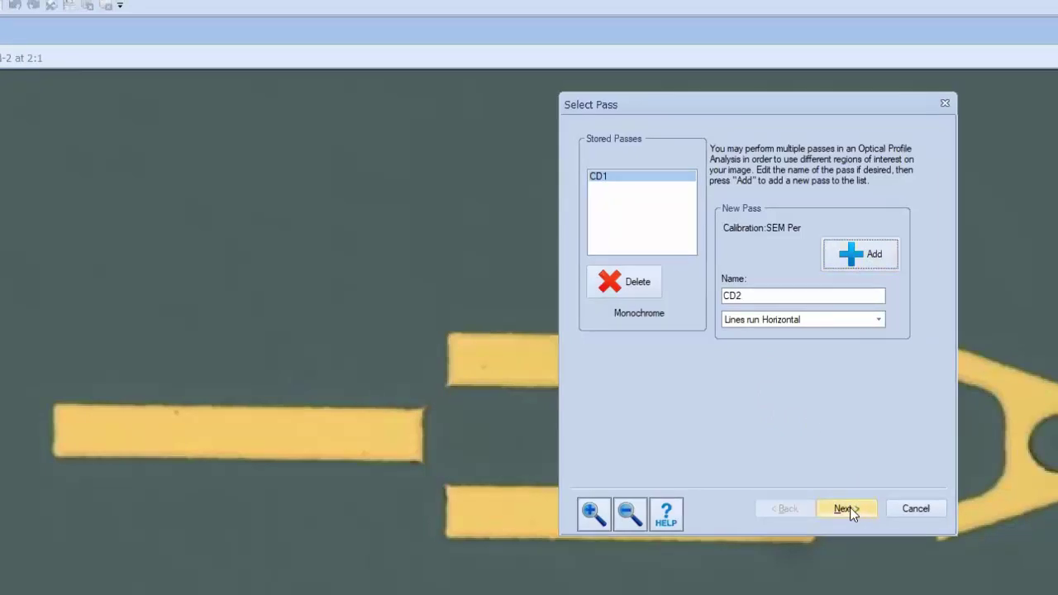
# Draw a 182 x 86 pixel rectangle ROI around the leftmost yellow line.
pyautogui.click(849, 506)
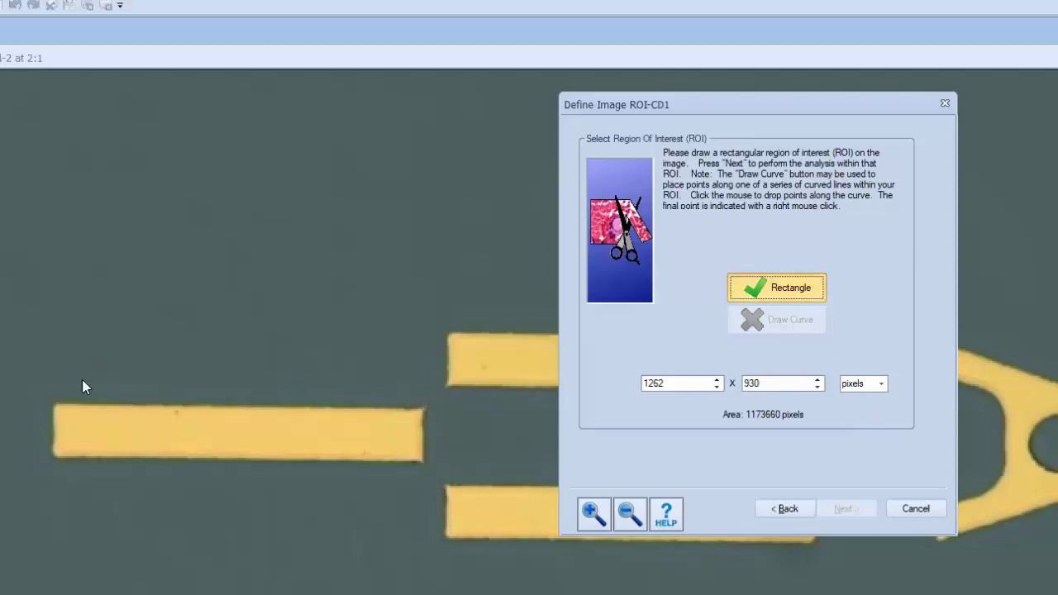
pyautogui.moveTo(87, 370)
pyautogui.mouseDown()
pyautogui.moveTo(93, 476)
pyautogui.moveTo(128, 507)
pyautogui.moveTo(385, 509)
pyautogui.mouseUp()
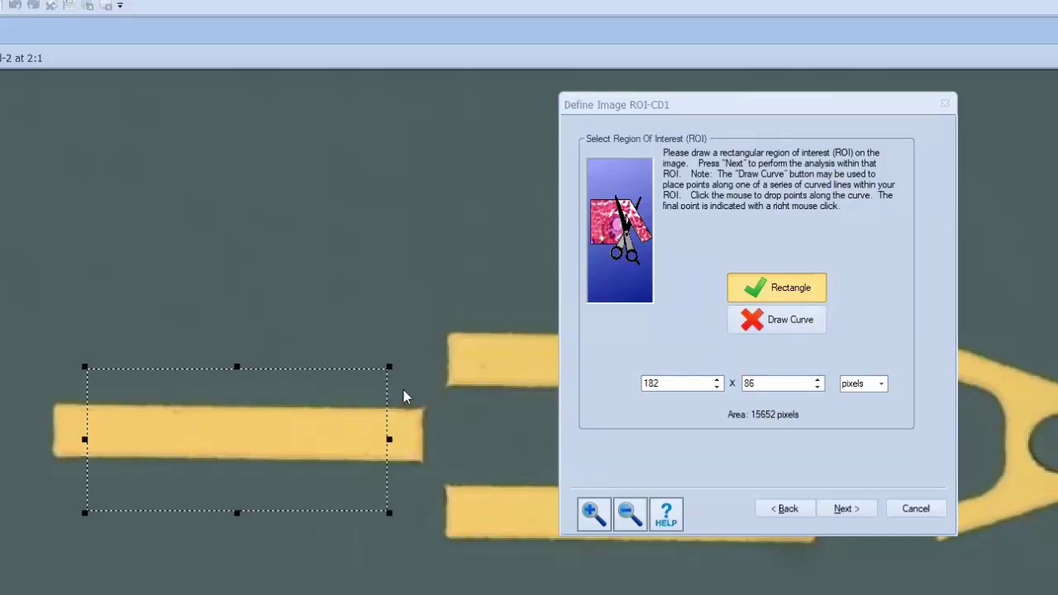
# Run the optical profile and lower the % threshold target to 116, measuring 0.059 µm.
pyautogui.click(846, 508)
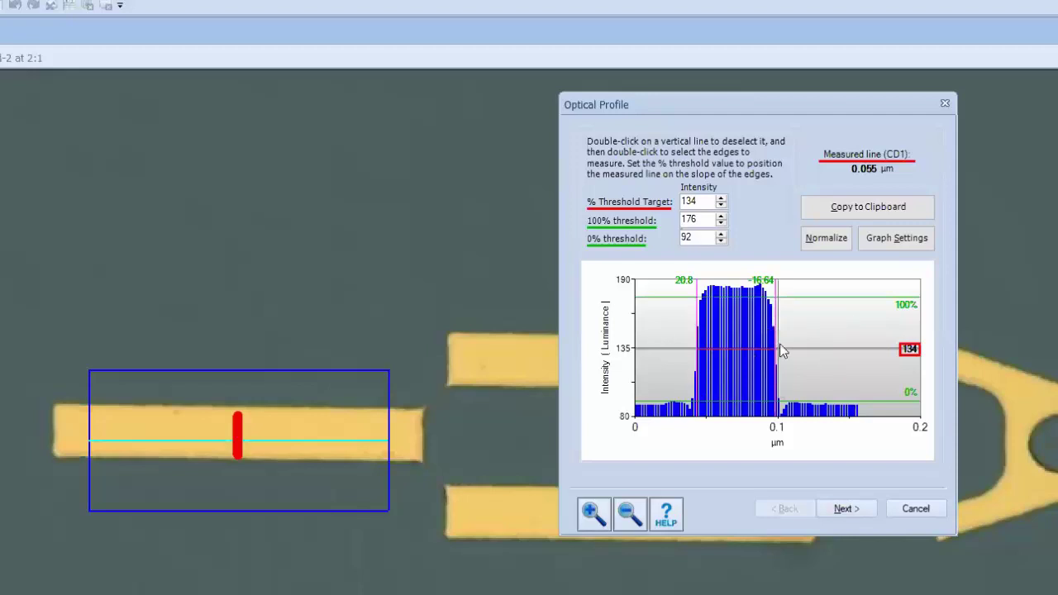
pyautogui.moveTo(794, 347); pyautogui.dragTo(795, 377)
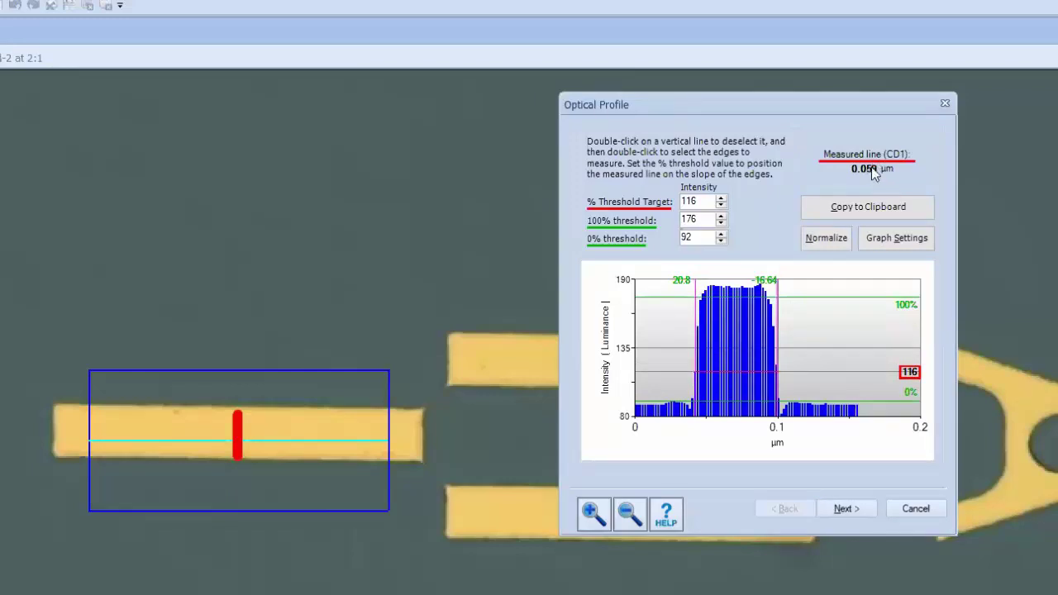
# In Graph Settings, keep First Order(ax+b) curve fit and Inside Edge detection after trying Fourth Order and Custom Edge.
pyautogui.click(894, 240)
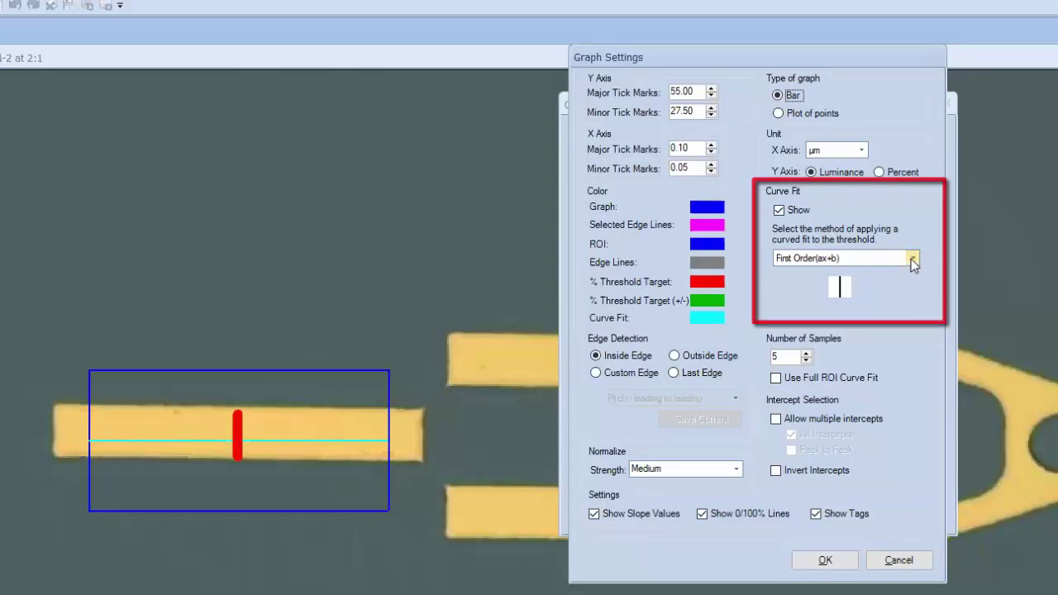
pyautogui.click(912, 260)
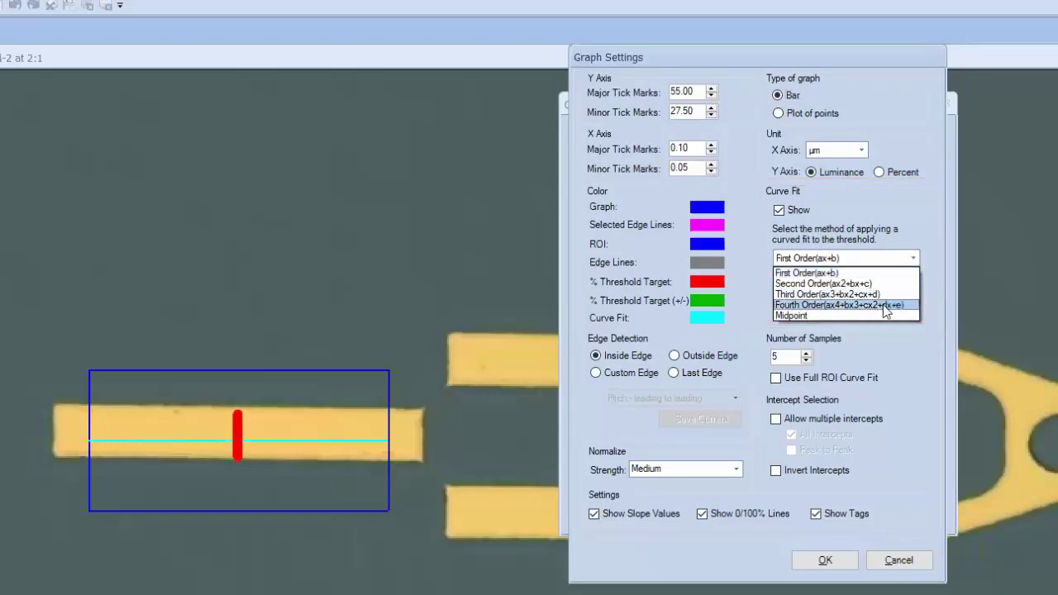
pyautogui.click(876, 305)
pyautogui.click(912, 258)
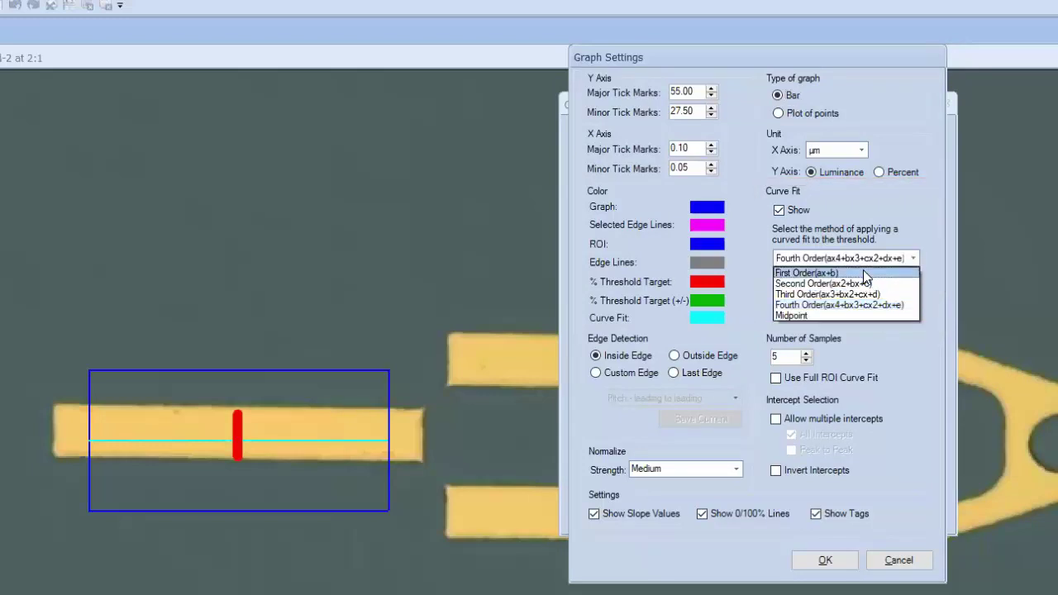
pyautogui.click(863, 270)
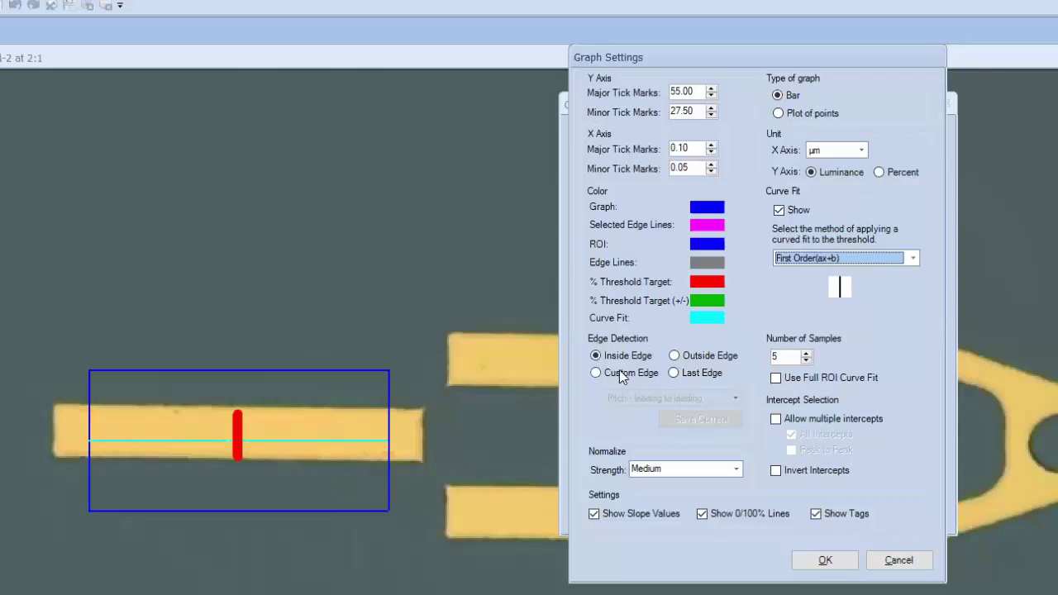
pyautogui.click(595, 374)
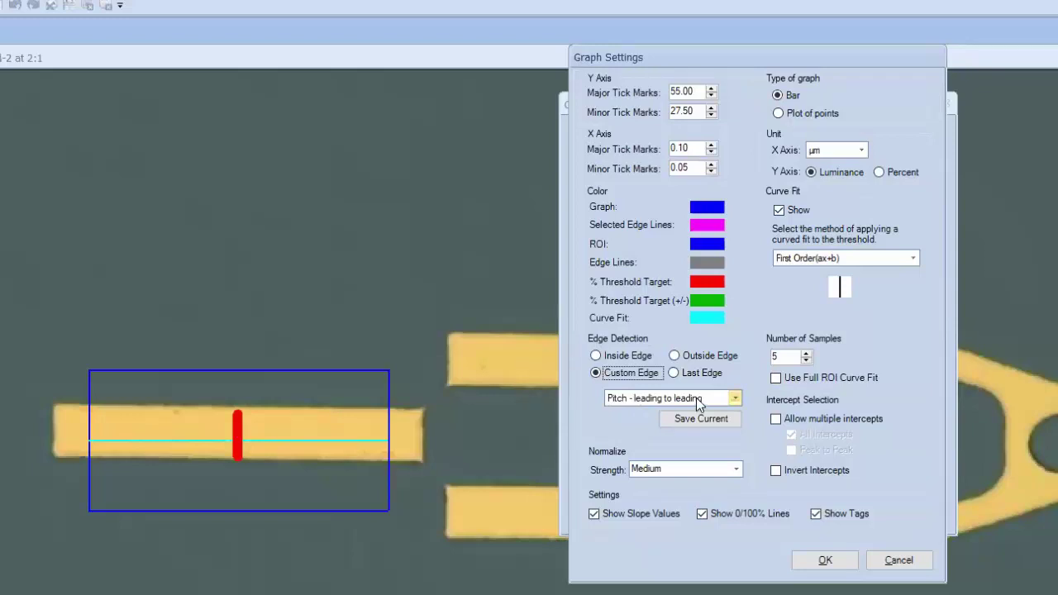
pyautogui.click(596, 356)
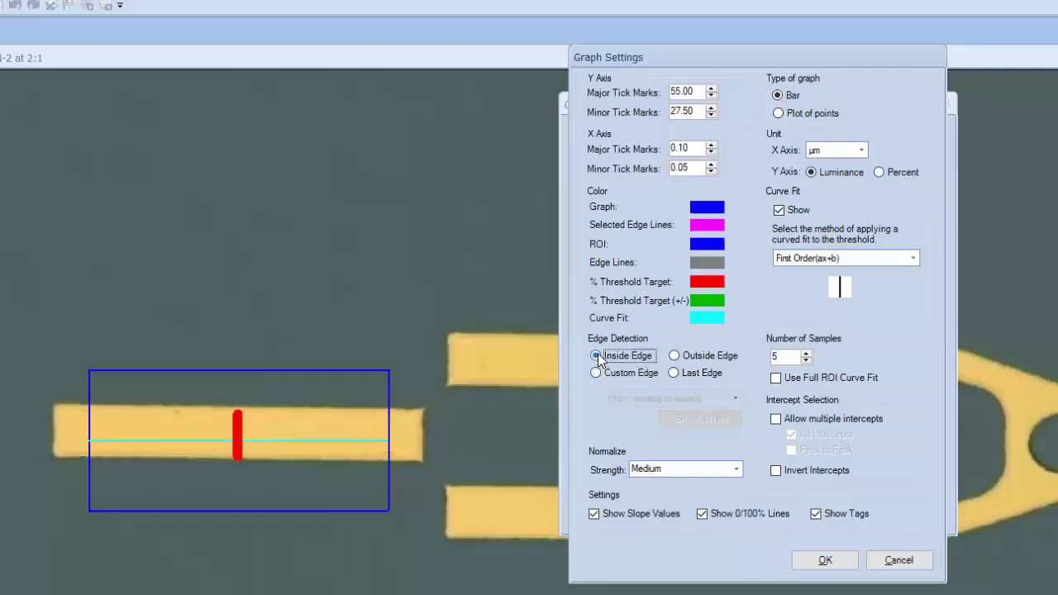
# Apply the graph settings, finish the pass with five slices, and begin saving the settings.
pyautogui.click(825, 560)
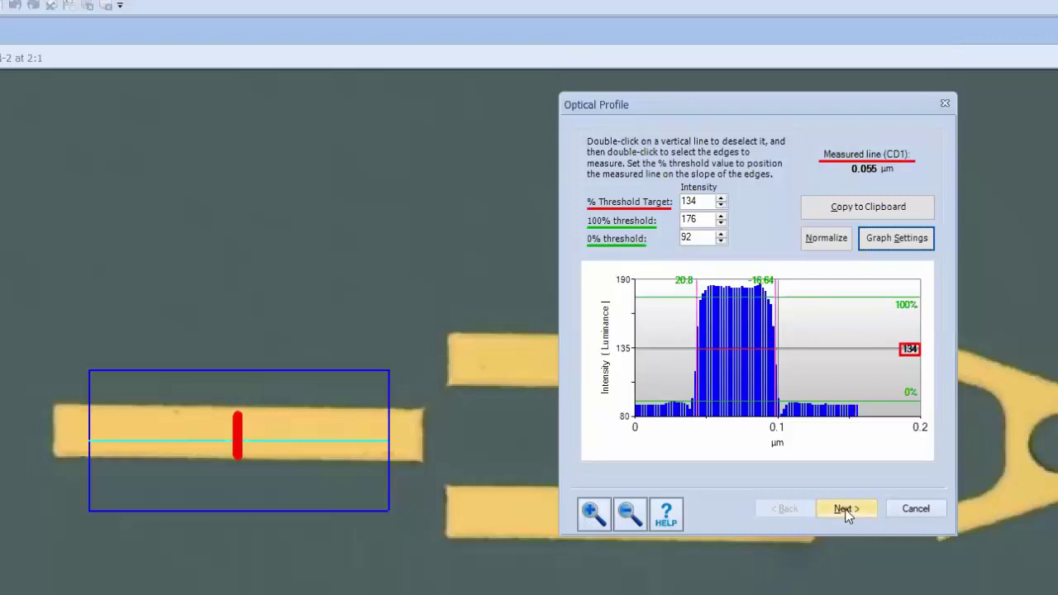
pyautogui.click(845, 509)
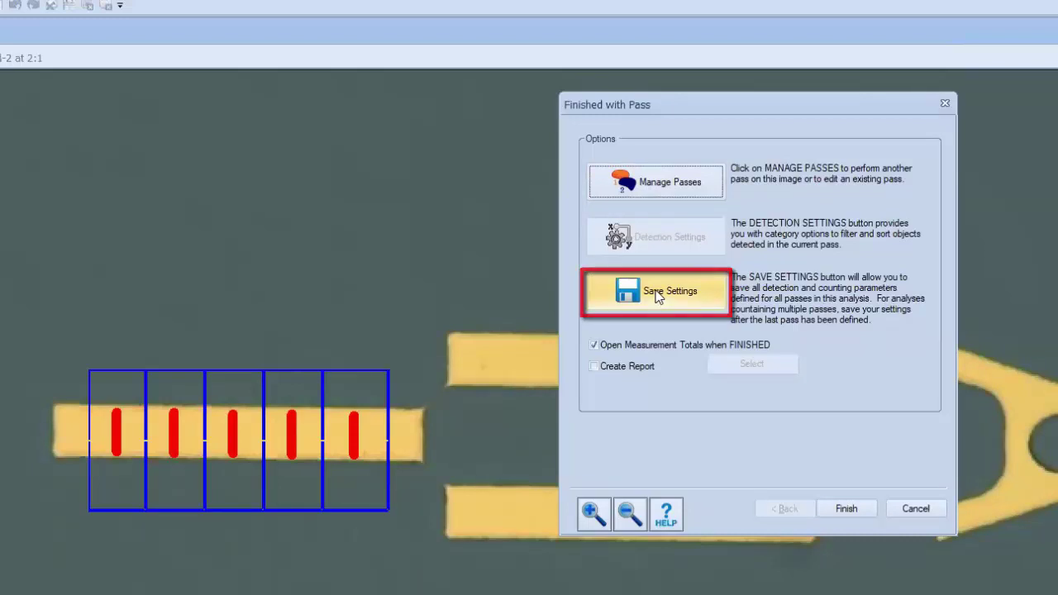
pyautogui.click(657, 295)
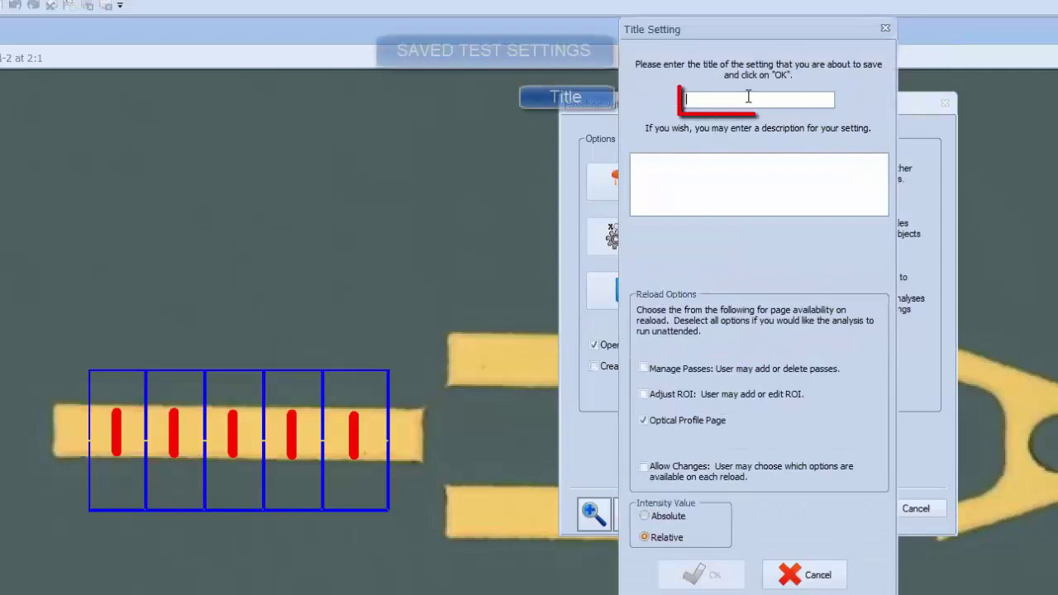
# Save the settings as '1-Test2' with Adjust ROI on and Optical Profile Page off.
pyautogui.write('1-')
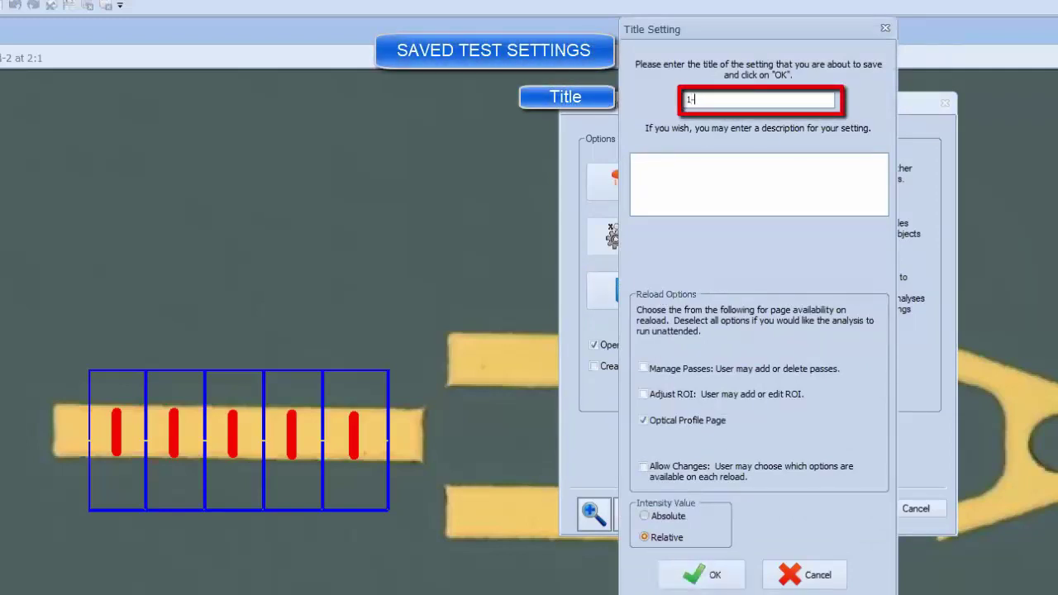
pyautogui.write('Test2')
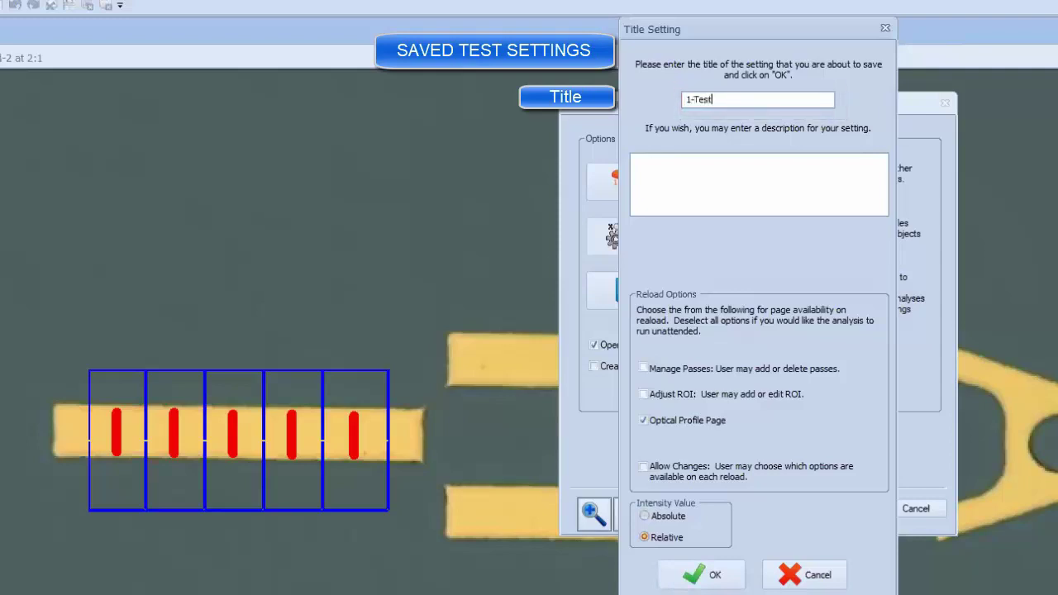
pyautogui.click(708, 199)
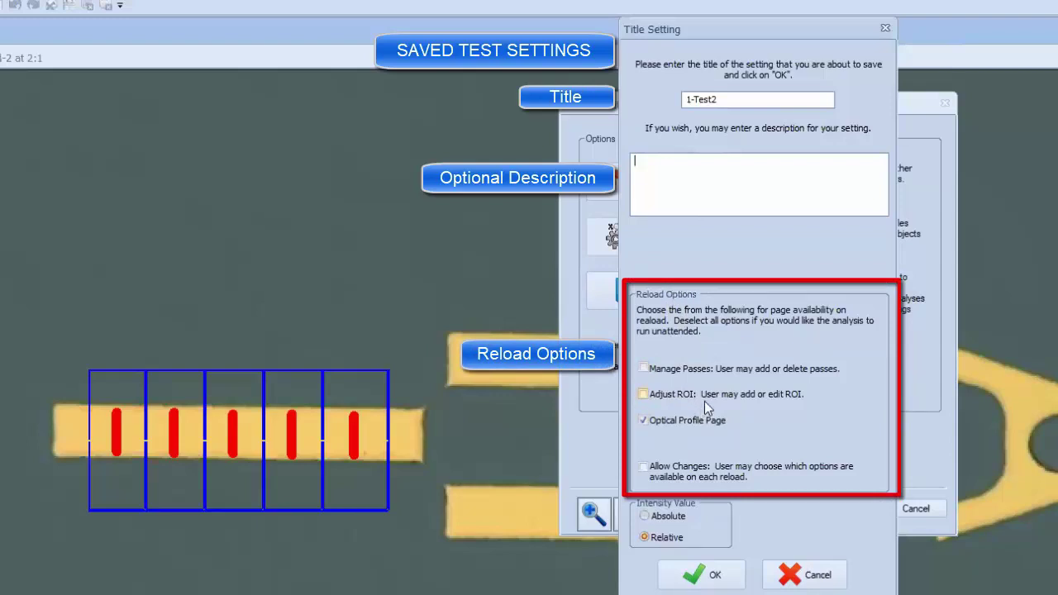
pyautogui.click(644, 421)
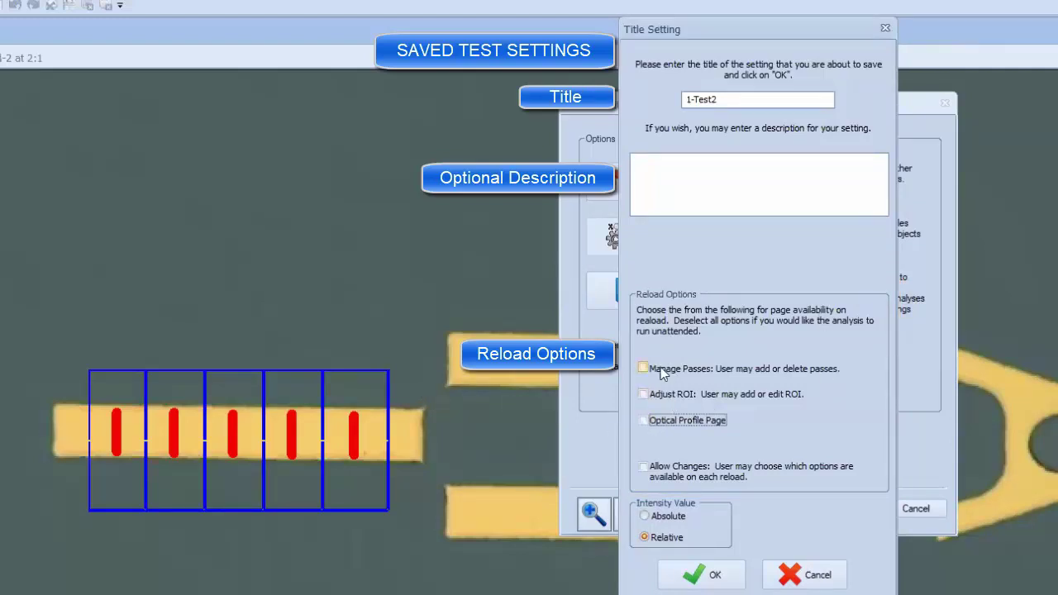
pyautogui.click(644, 395)
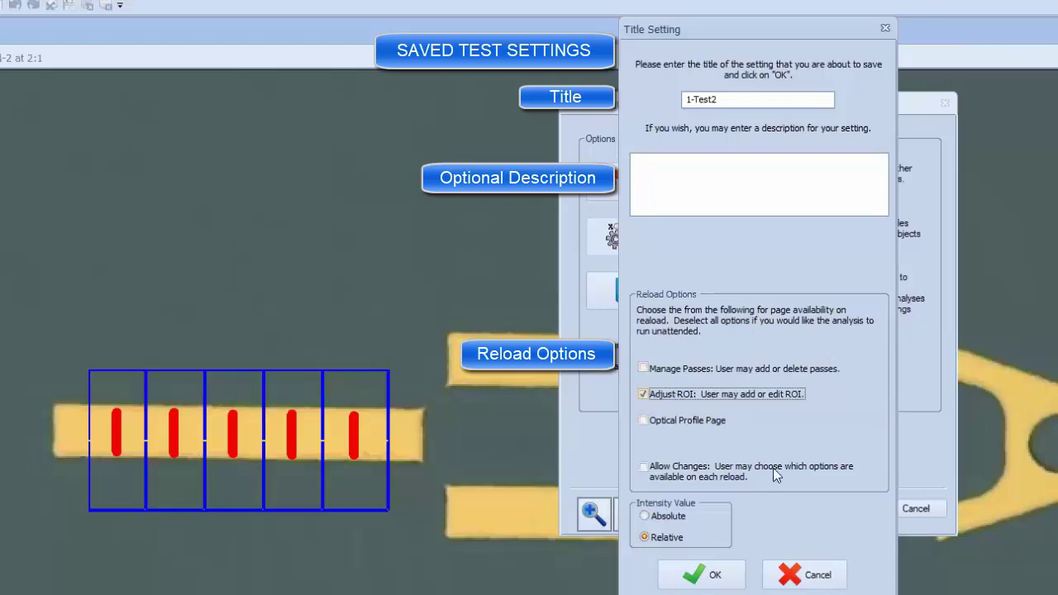
pyautogui.click(714, 577)
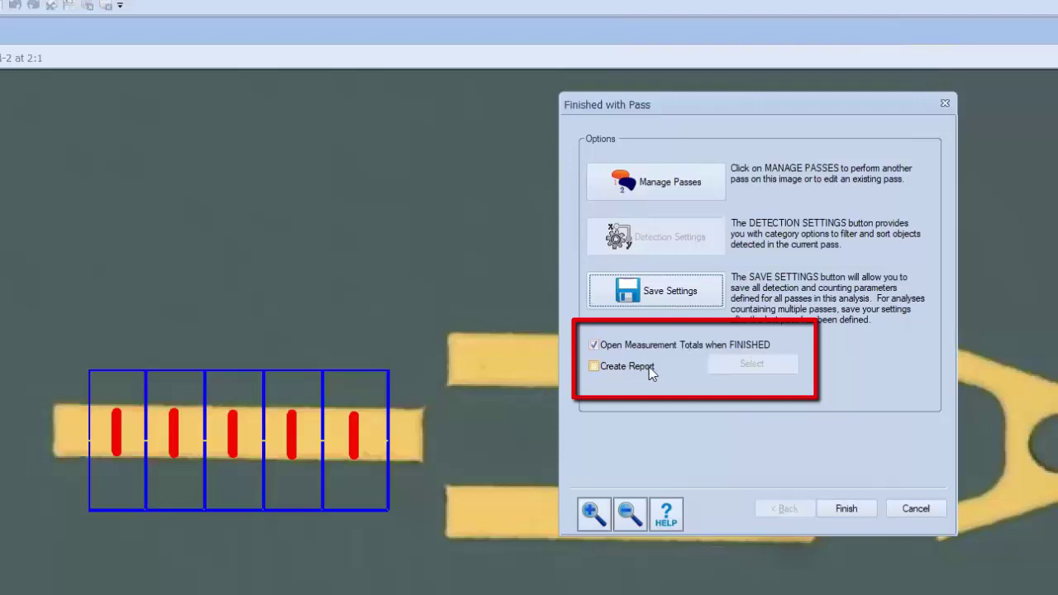
# Finish the pass without a report, showing five CD1 widths averaging 0.056 µm.
pyautogui.click(601, 372)
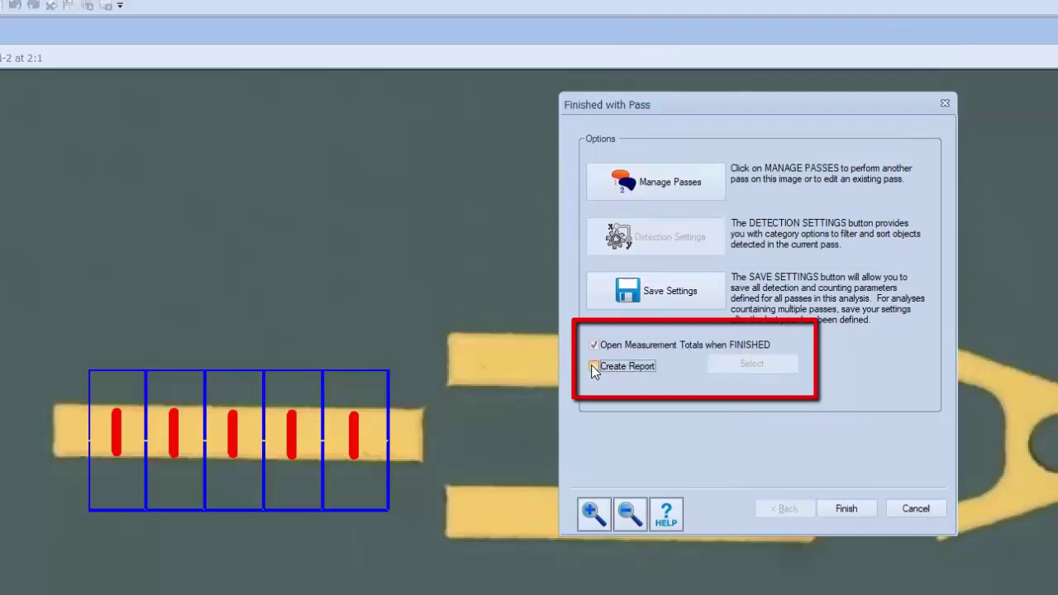
pyautogui.click(744, 363)
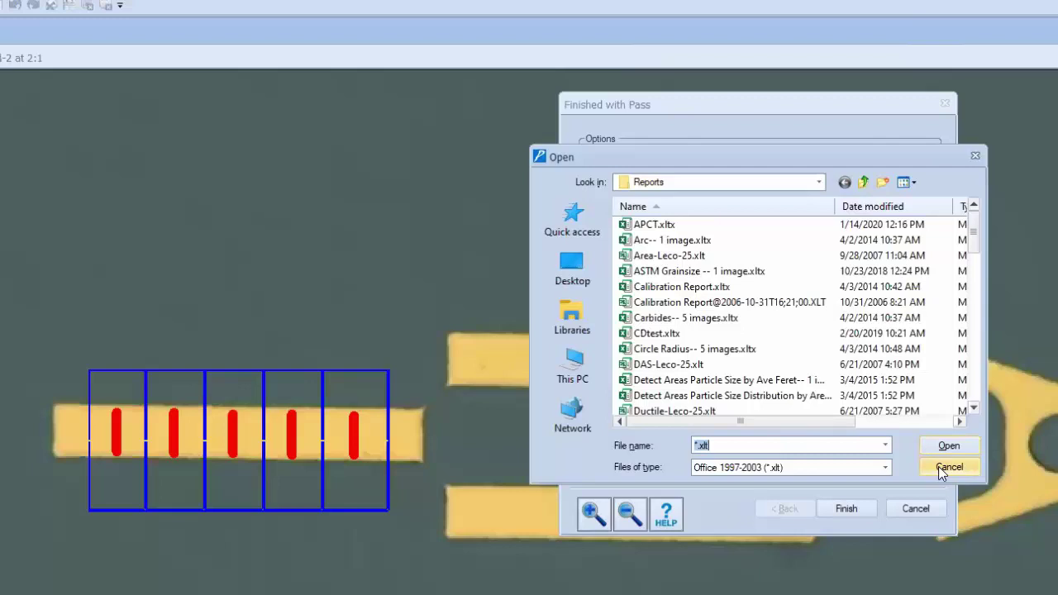
pyautogui.click(949, 467)
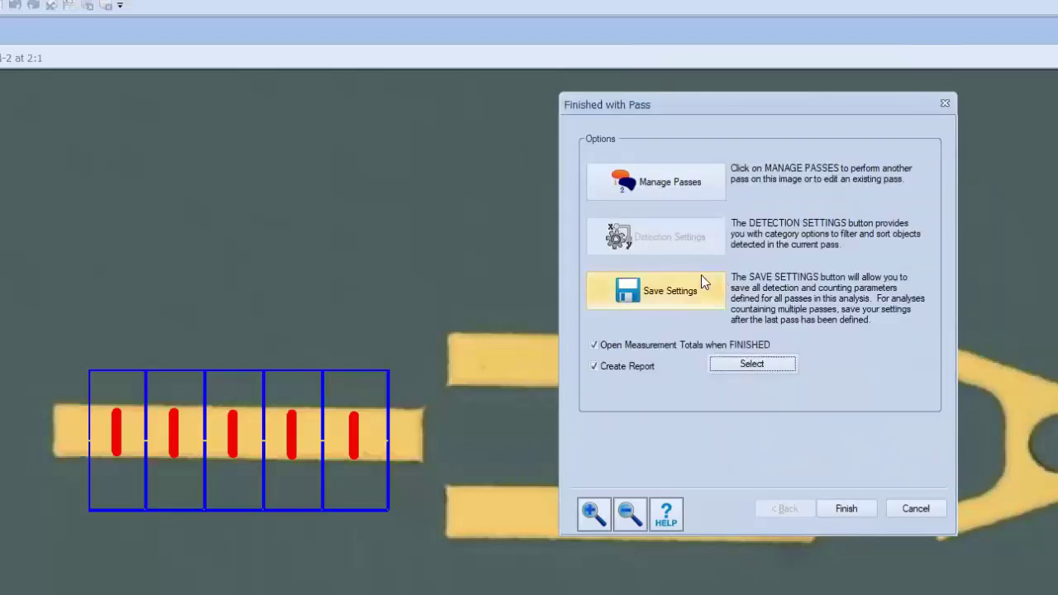
pyautogui.click(594, 366)
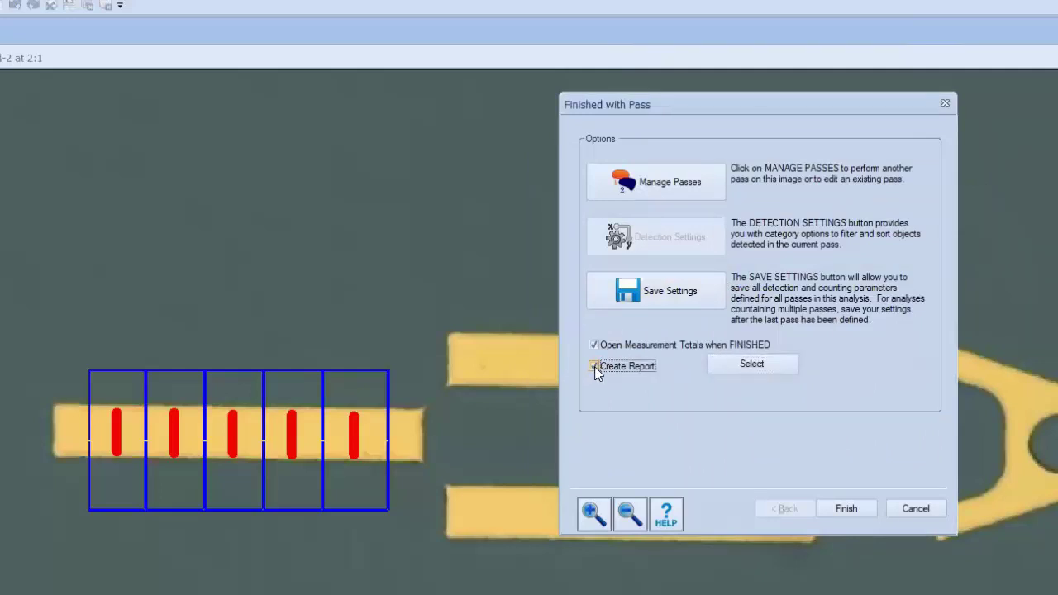
pyautogui.click(846, 506)
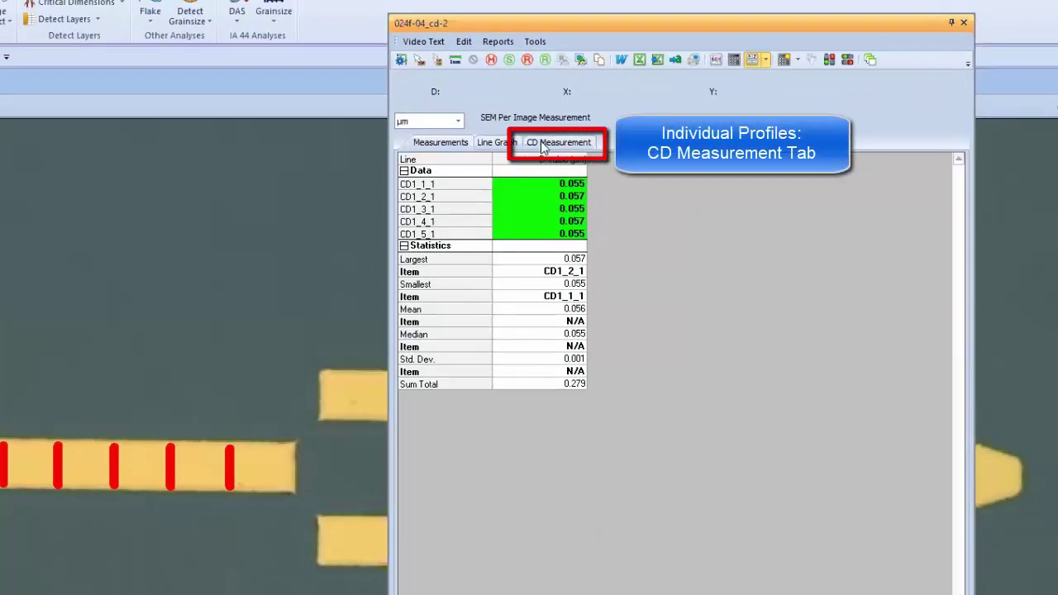
# Review the CD1_2 and CD1_3 intensity profiles, then chart the five widths on the Line Graph.
pyautogui.click(543, 146)
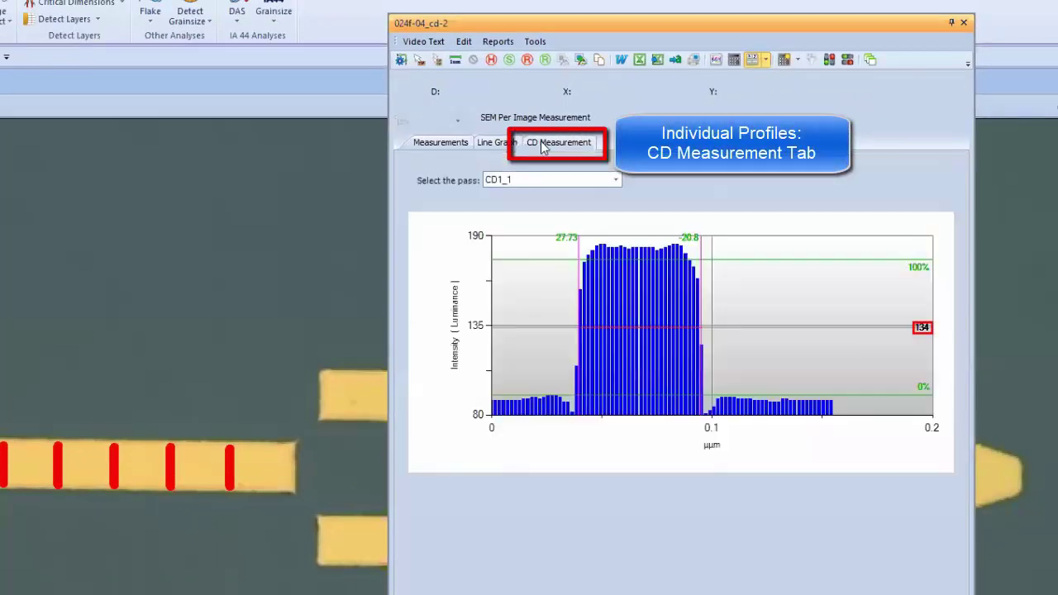
pyautogui.click(617, 181)
pyautogui.click(592, 210)
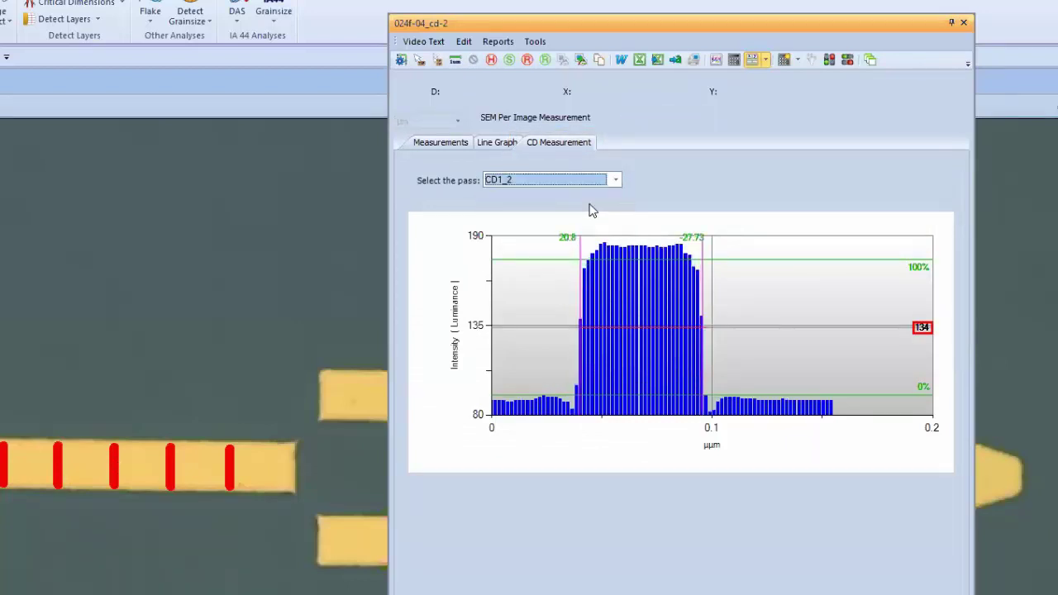
pyautogui.click(615, 181)
pyautogui.click(592, 216)
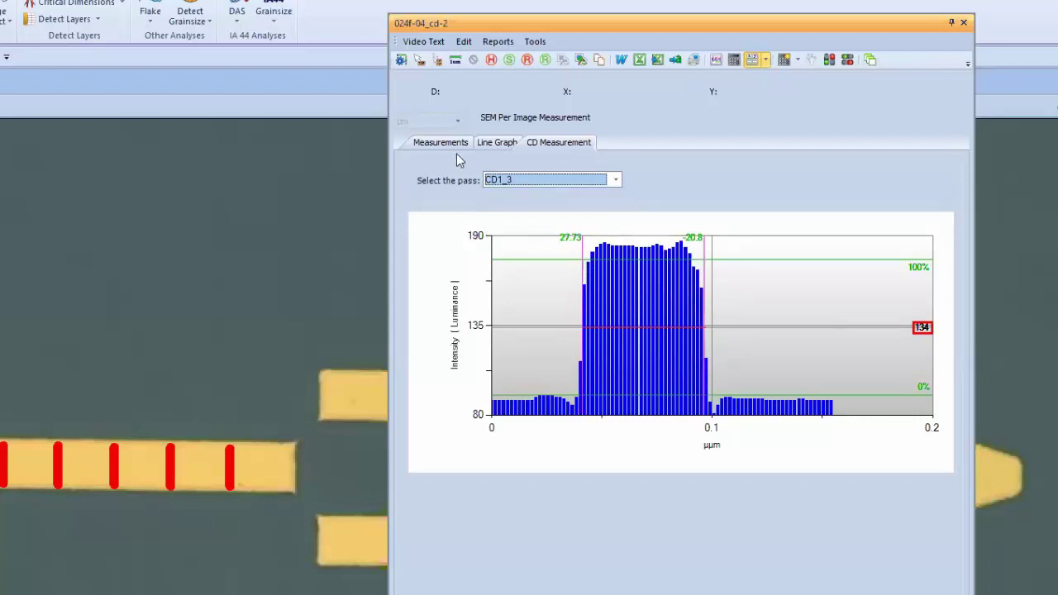
pyautogui.click(497, 142)
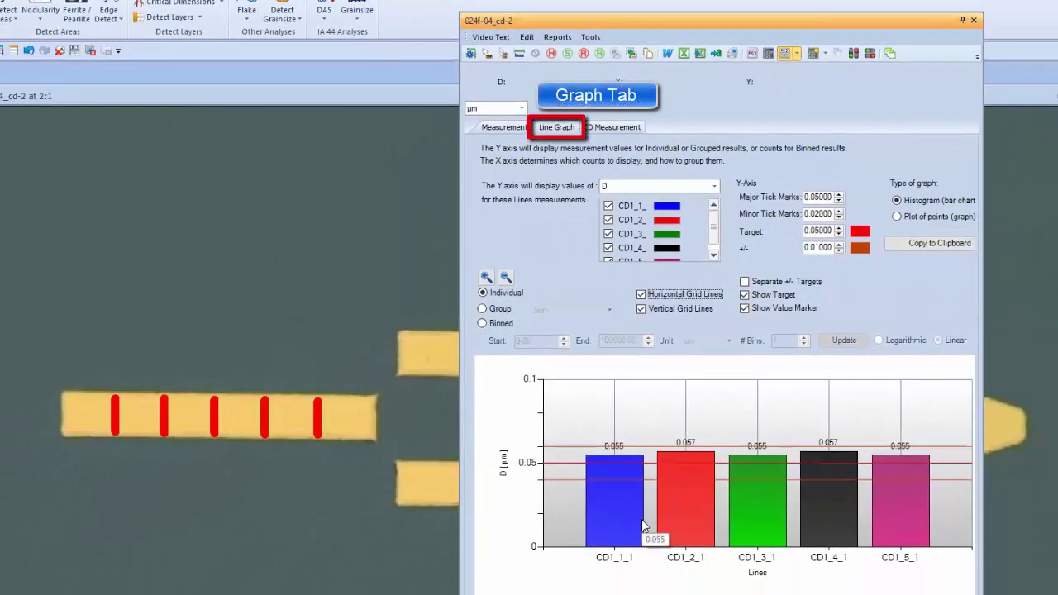
# Transfer the results table to Excel, choosing test.xlsx in the Welding folder as the export file.
pyautogui.moveTo(642, 517)
pyautogui.moveTo(640, 518)
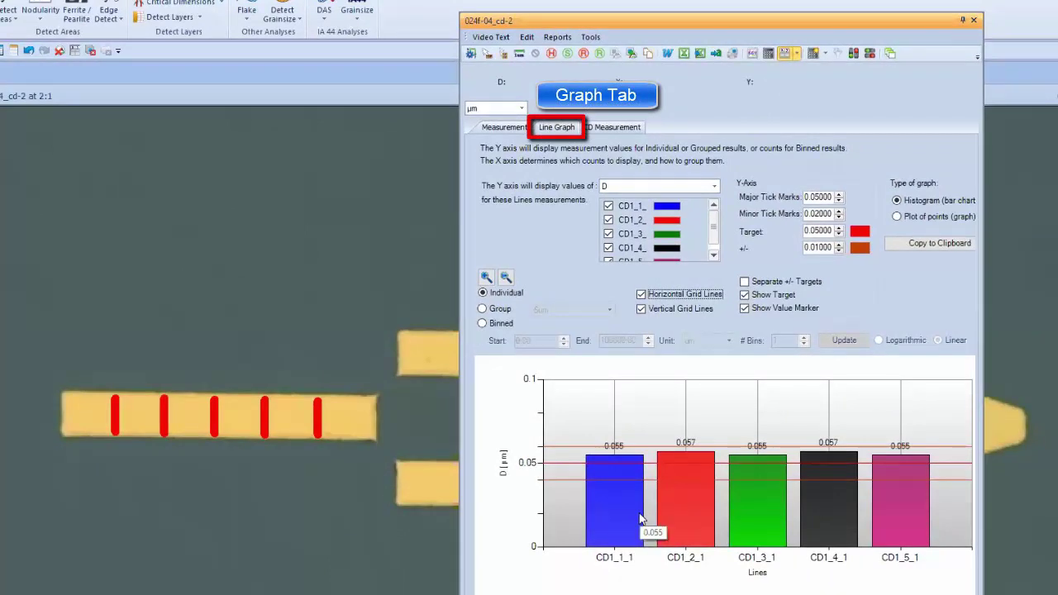
pyautogui.click(701, 54)
pyautogui.click(528, 227)
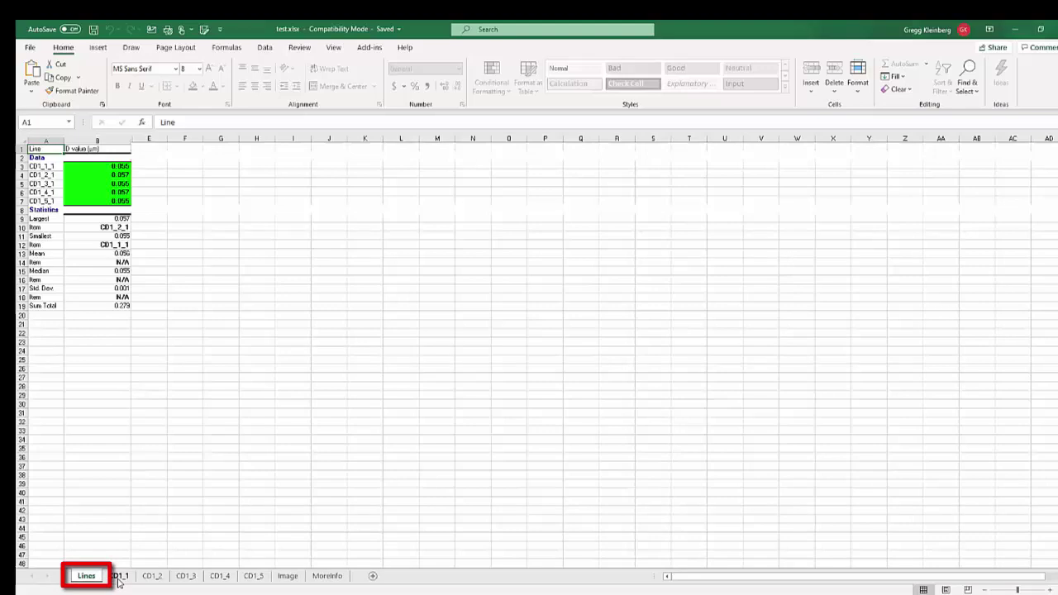
# Browse the CD1_1 through CD1_4 and Image sheets, finishing on MoreInfo.
pyautogui.click(118, 578)
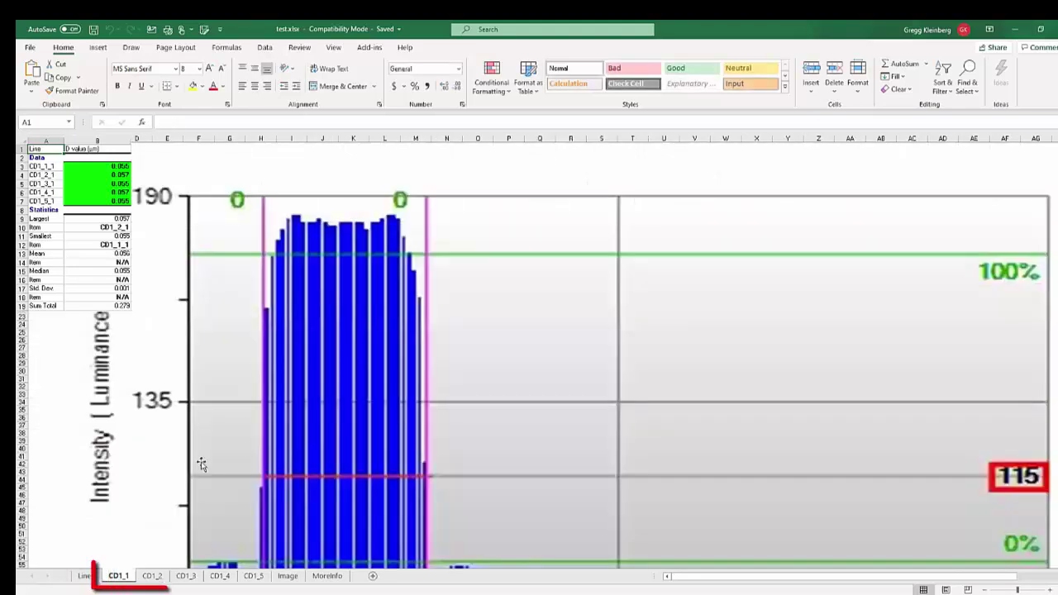
pyautogui.click(152, 576)
pyautogui.click(186, 576)
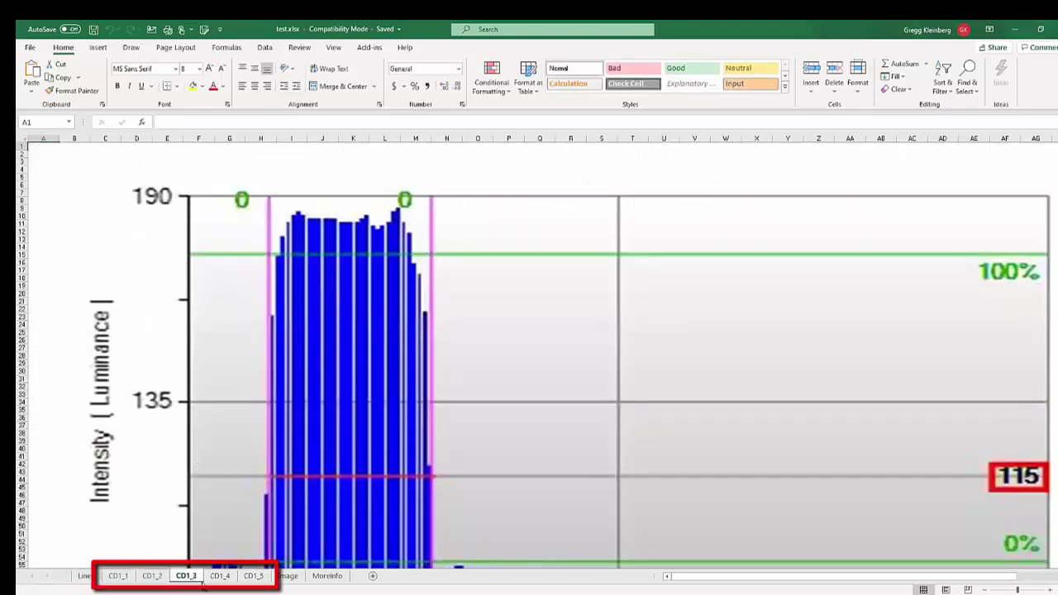
pyautogui.click(219, 576)
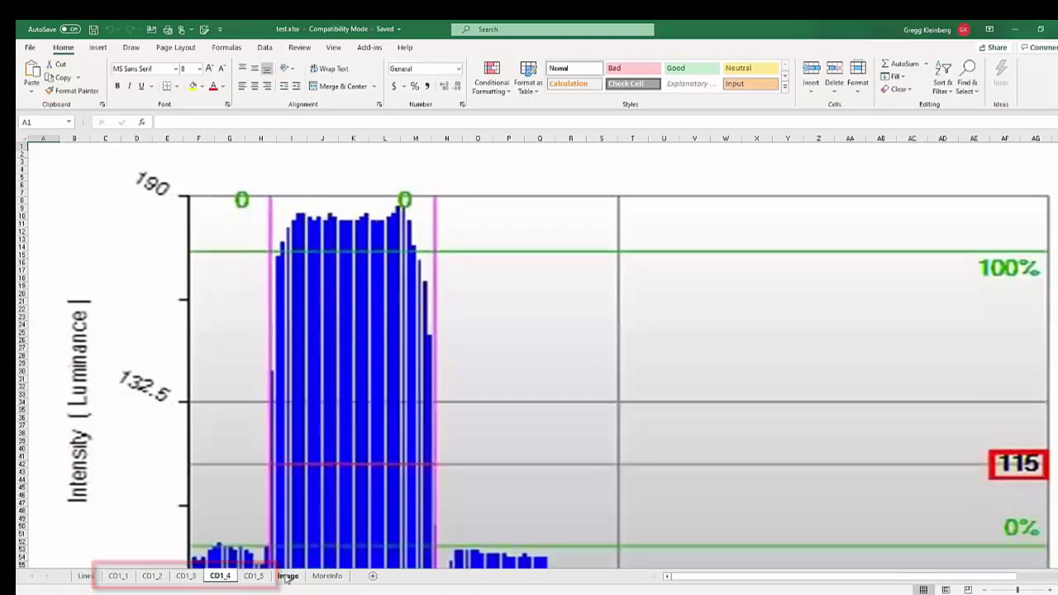
pyautogui.click(287, 576)
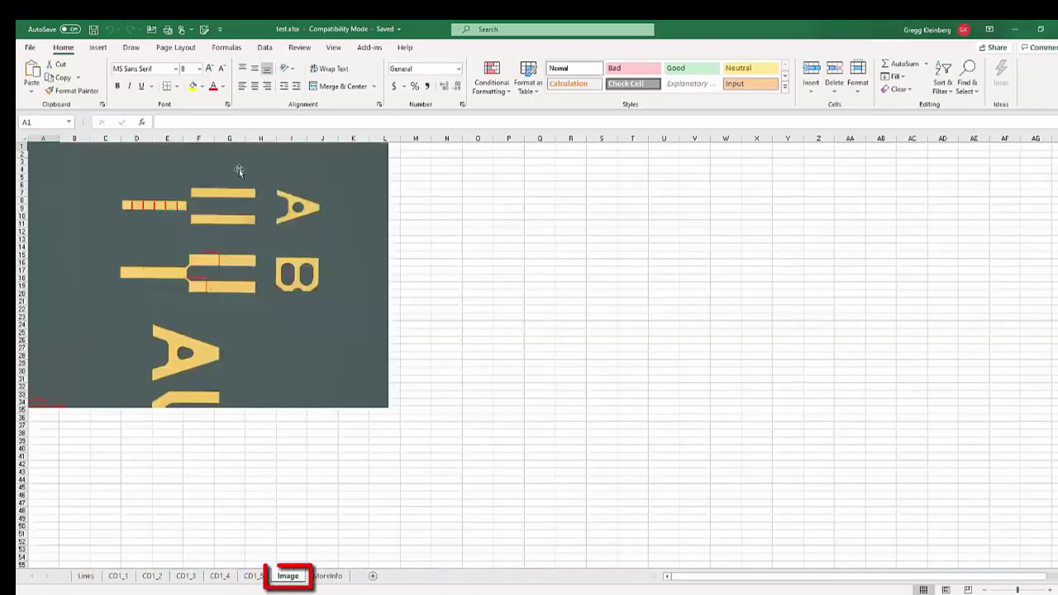
pyautogui.click(327, 576)
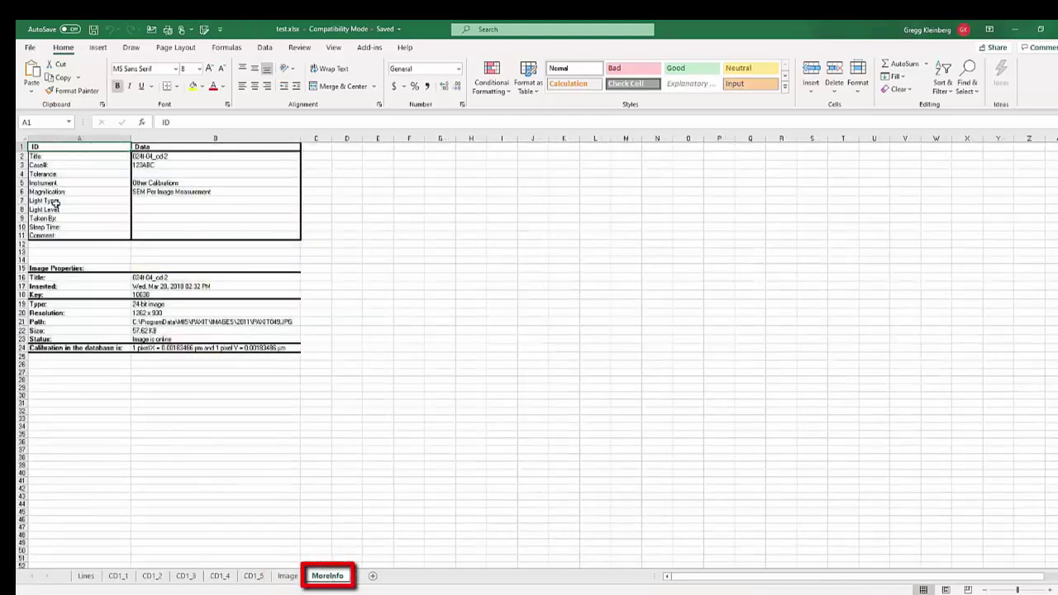